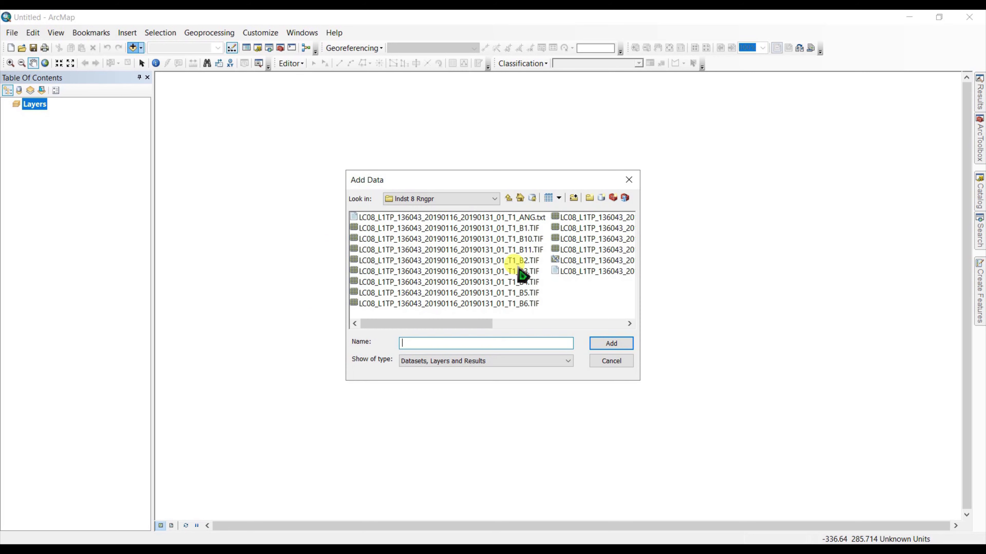
Step: Add the multispectral raster dataset LC08_L1TP_136043_20190116_20190131_01_T1_MTL.txt from the lndst 8 Rngpr folder to the map
left_click(627, 323)
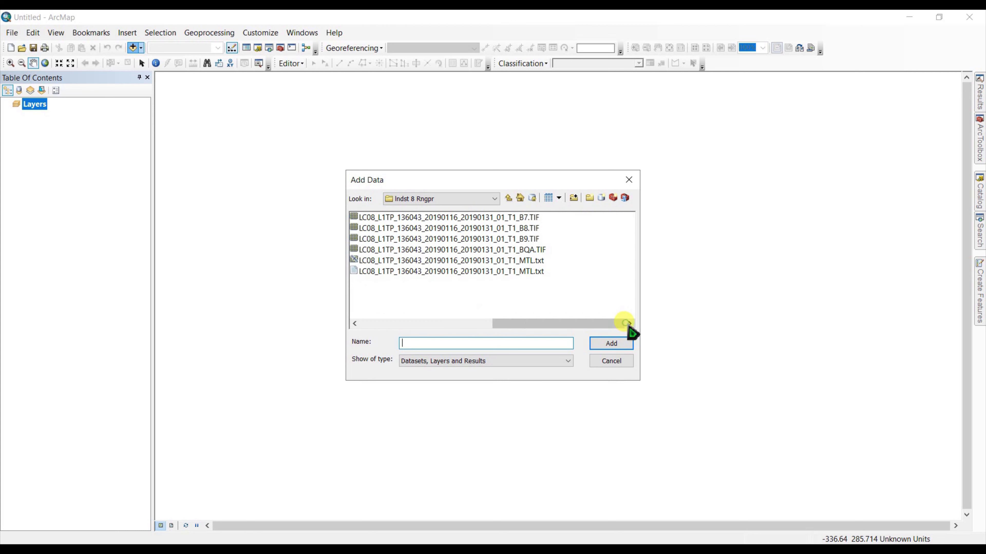
left_click(407, 260)
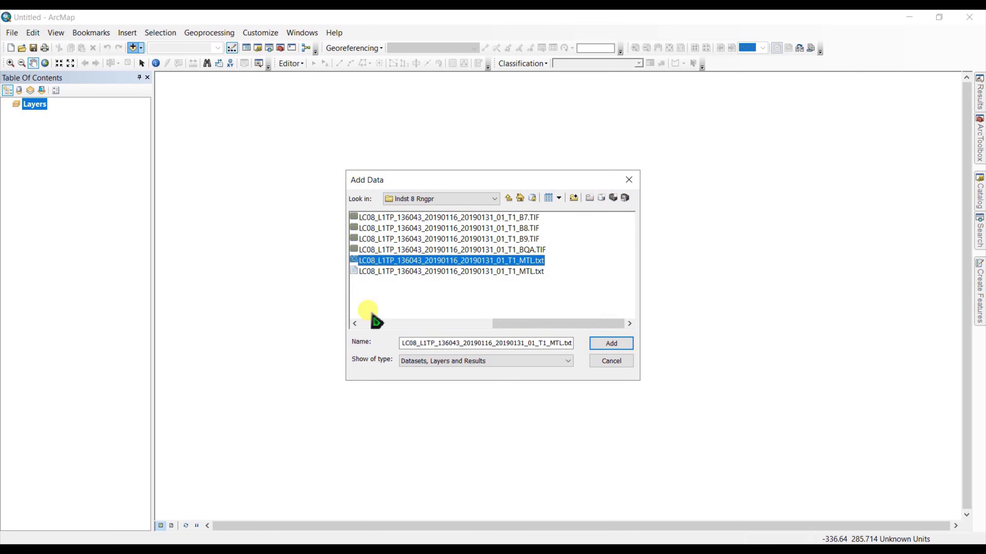
left_click(355, 325)
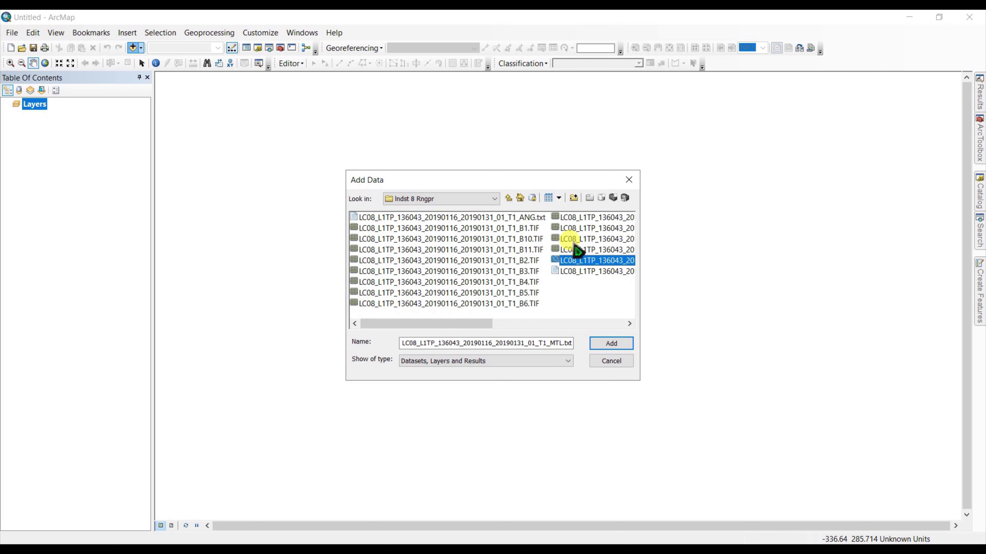
left_click(628, 324)
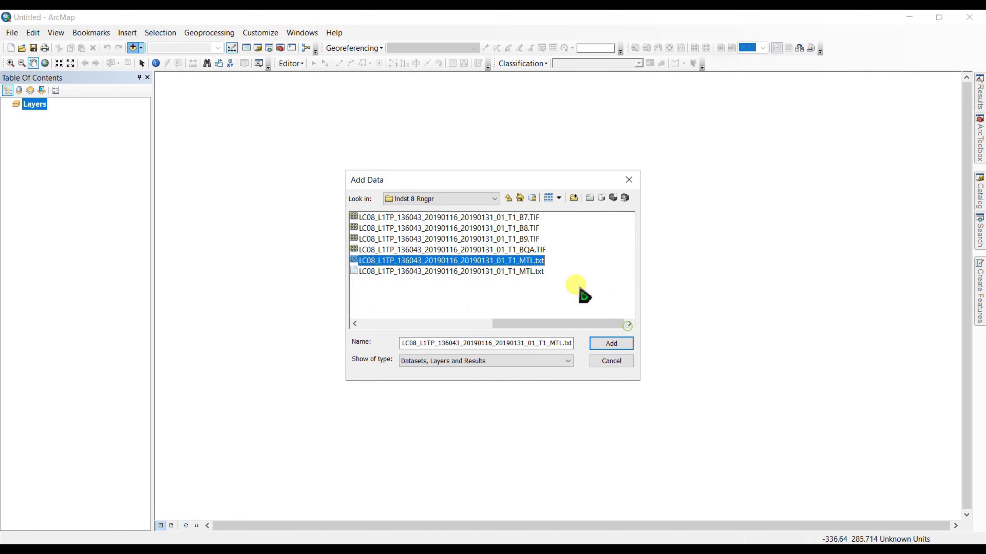
left_click(606, 344)
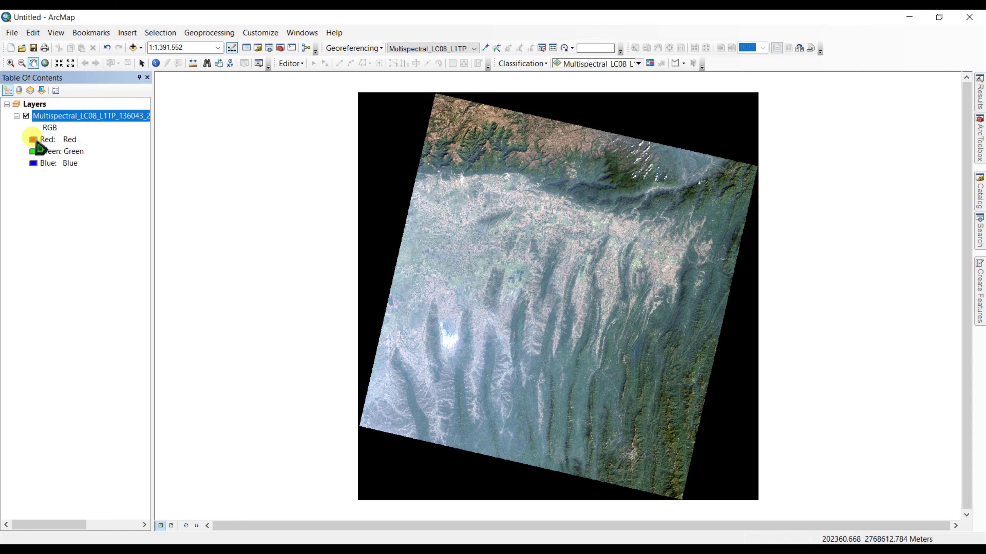
left_click(37, 143)
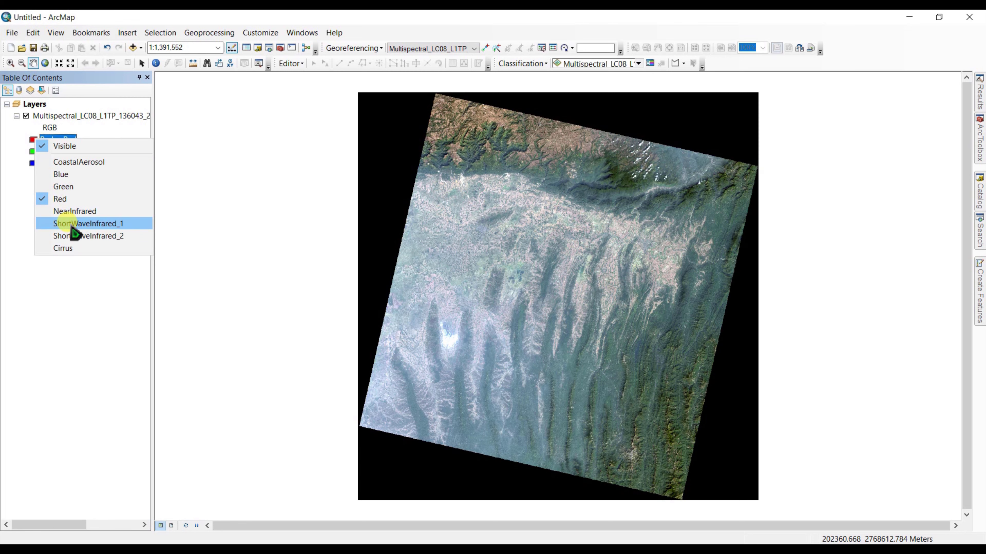
left_click(81, 334)
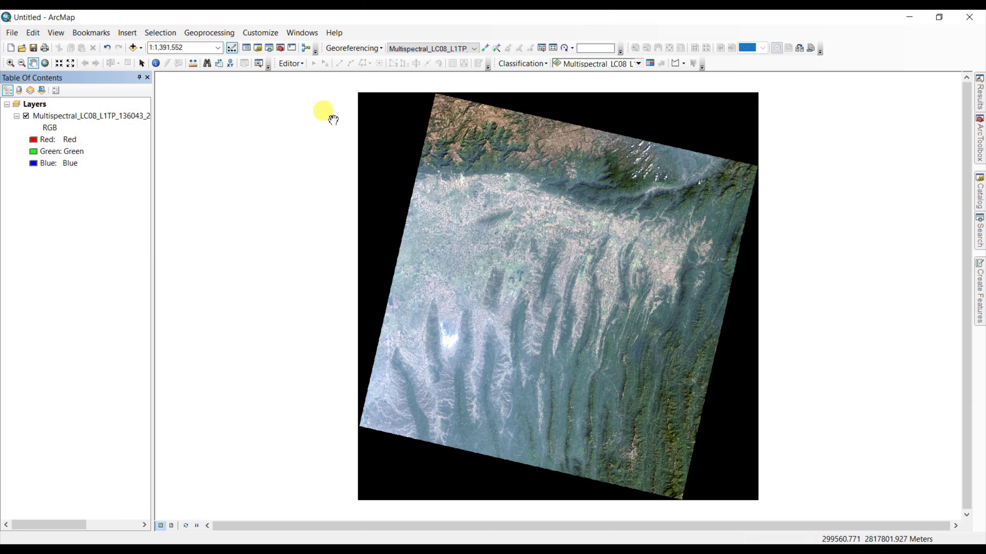
Step: Open the Image Analysis window and select the multispectral layer in it
left_click(313, 34)
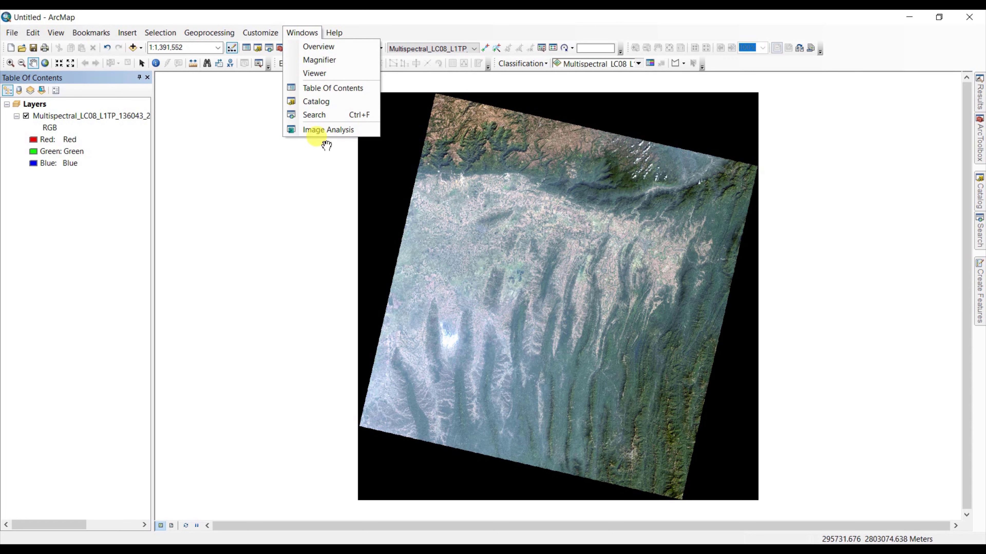
left_click(323, 131)
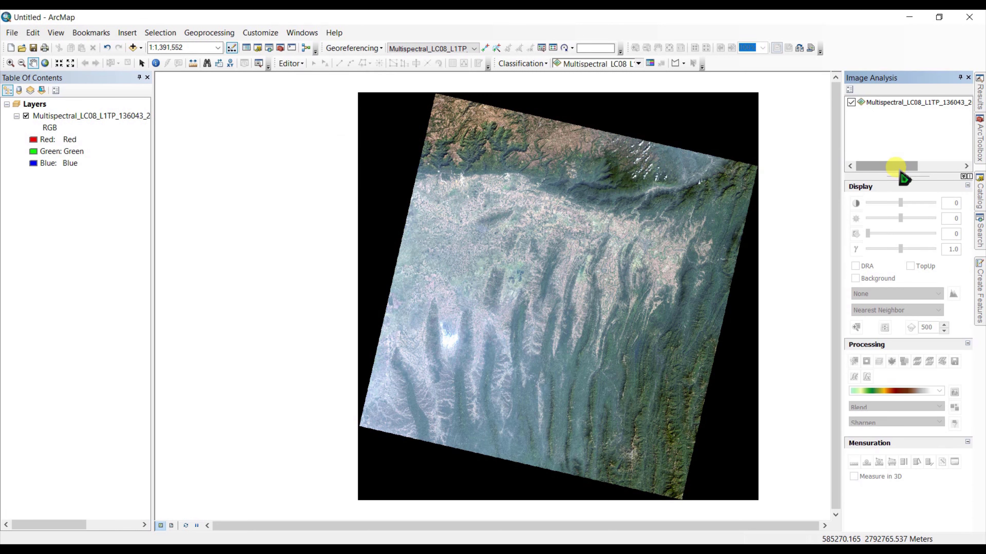
left_click(897, 105)
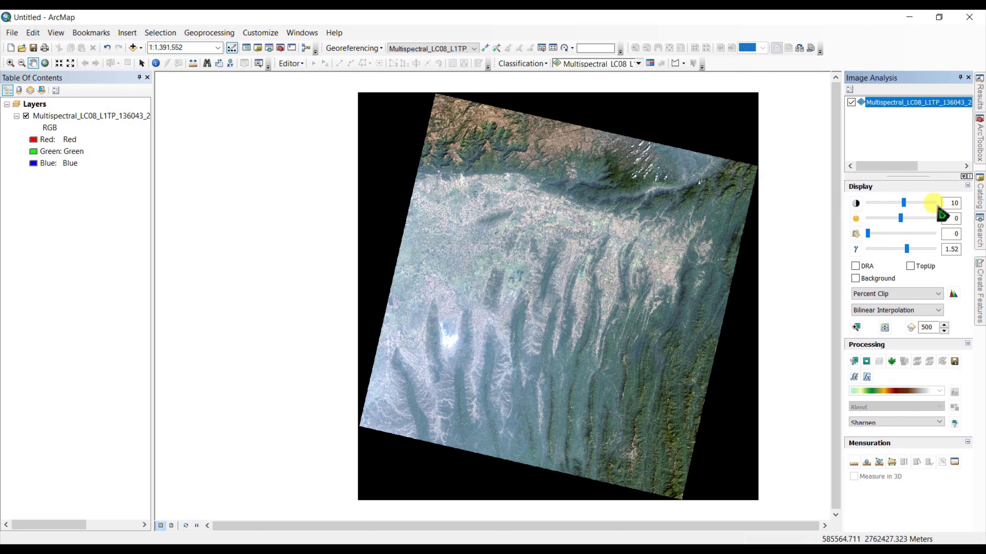
Step: Set the multispectral layer's contrast to 20, and raise it further to 28
left_click(951, 203)
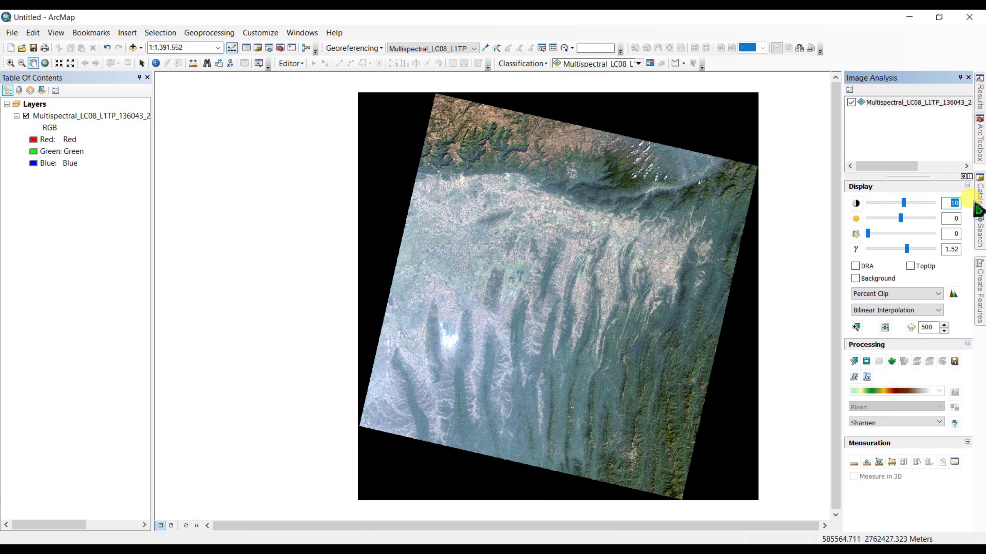
type("20")
key("Return")
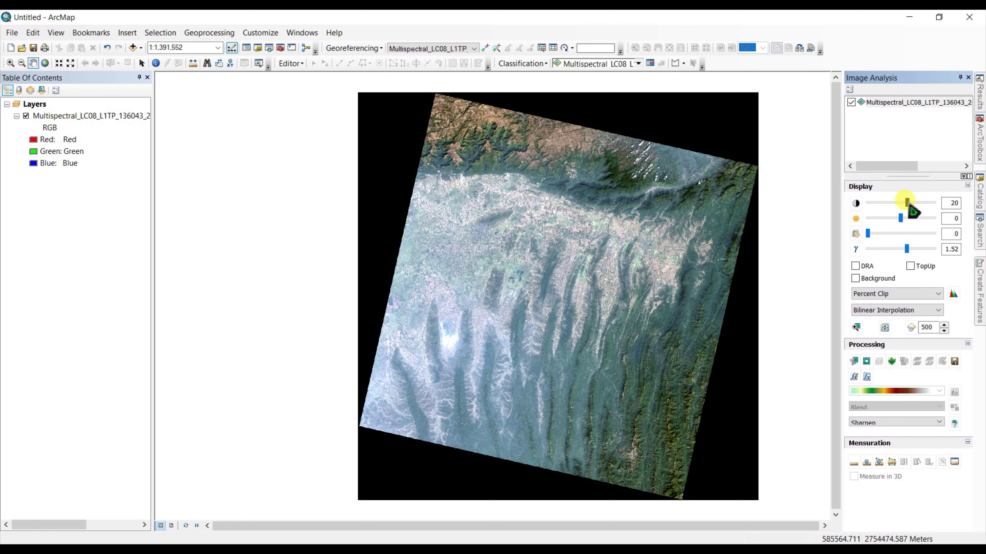
mouse_move(907, 205)
left_mouse_down()
mouse_move(921, 214)
mouse_move(909, 214)
left_mouse_up()
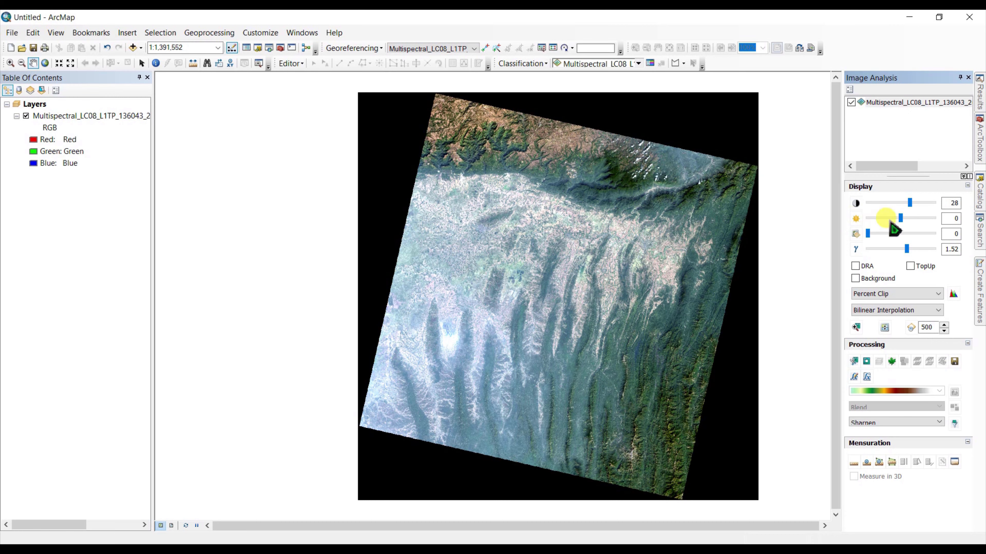
Step: Adjust the layer's brightness to -10, its transparency to 2 and its gamma to 1.26
left_click_drag(901, 219, 896, 218)
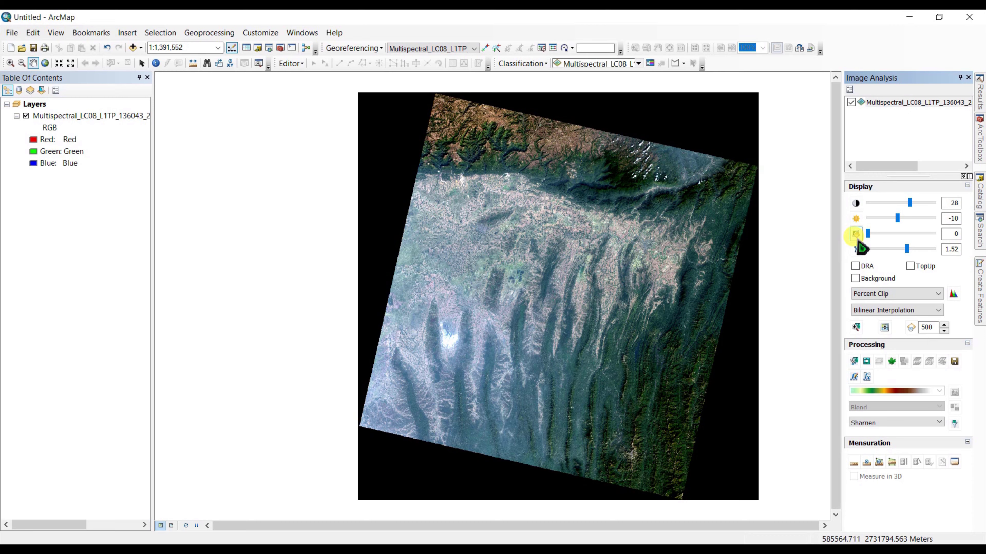
mouse_move(865, 234)
left_mouse_down()
mouse_move(876, 234)
mouse_move(868, 234)
left_mouse_up()
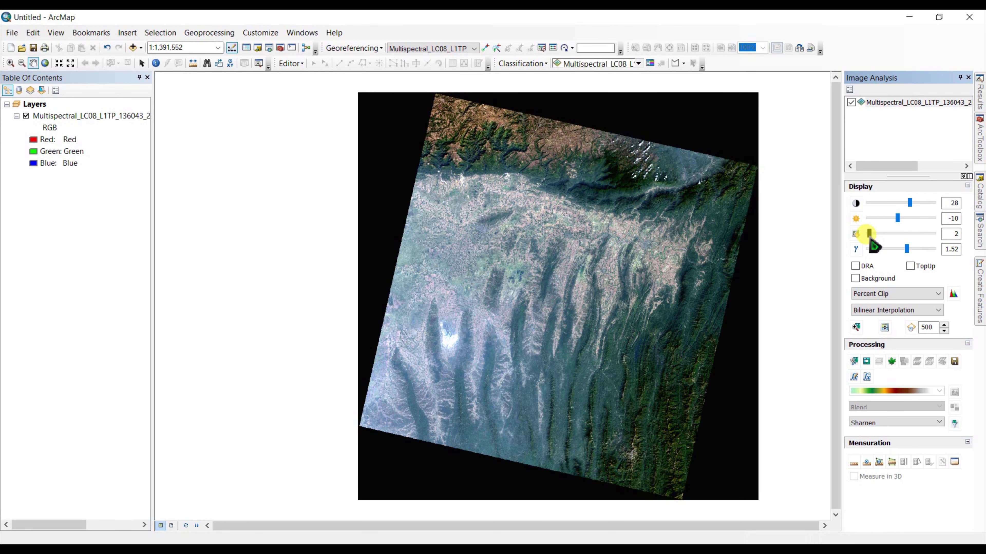
left_click_drag(907, 249, 904, 250)
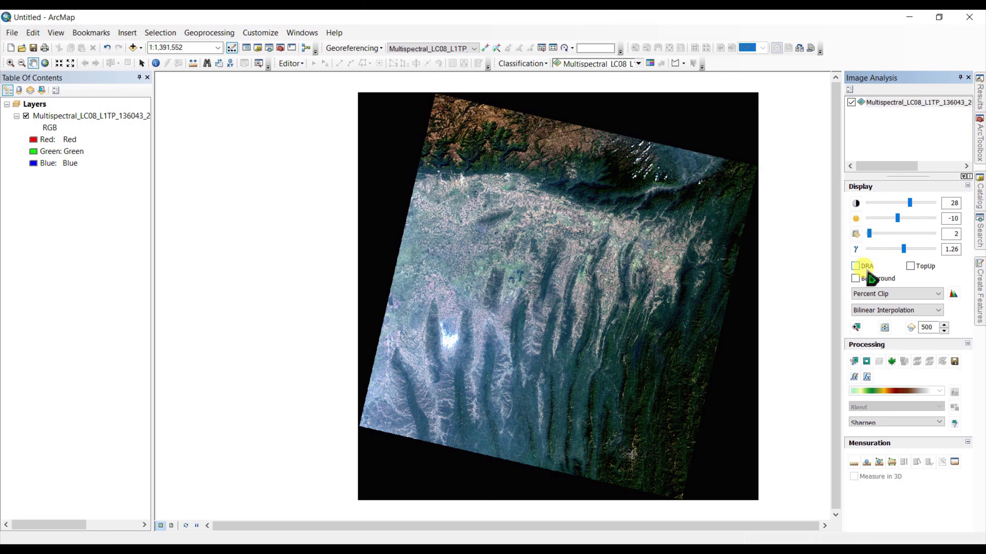
Step: Switch DRA on and off again, and enable the Background option to hide the image's black border
left_click(856, 267)
left_click(856, 267)
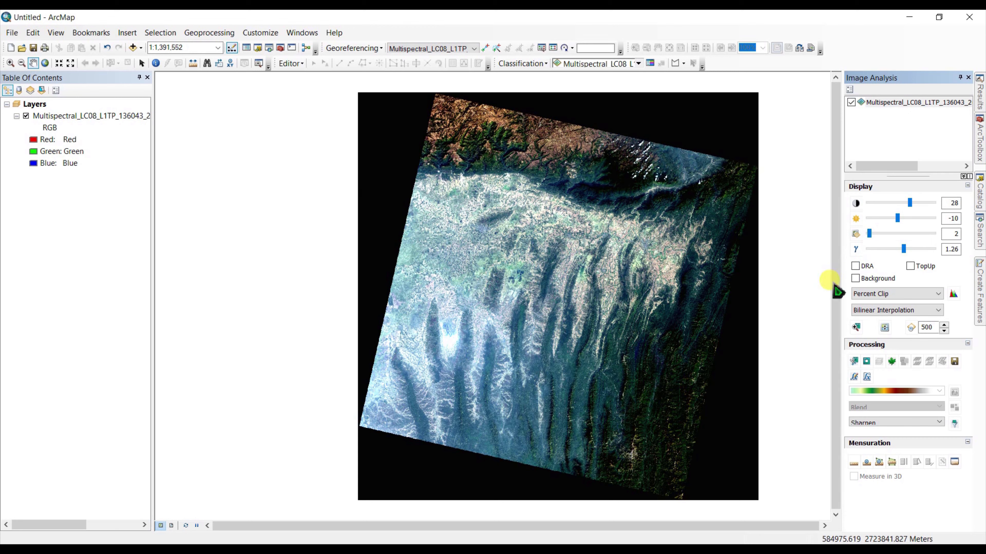
left_click(856, 278)
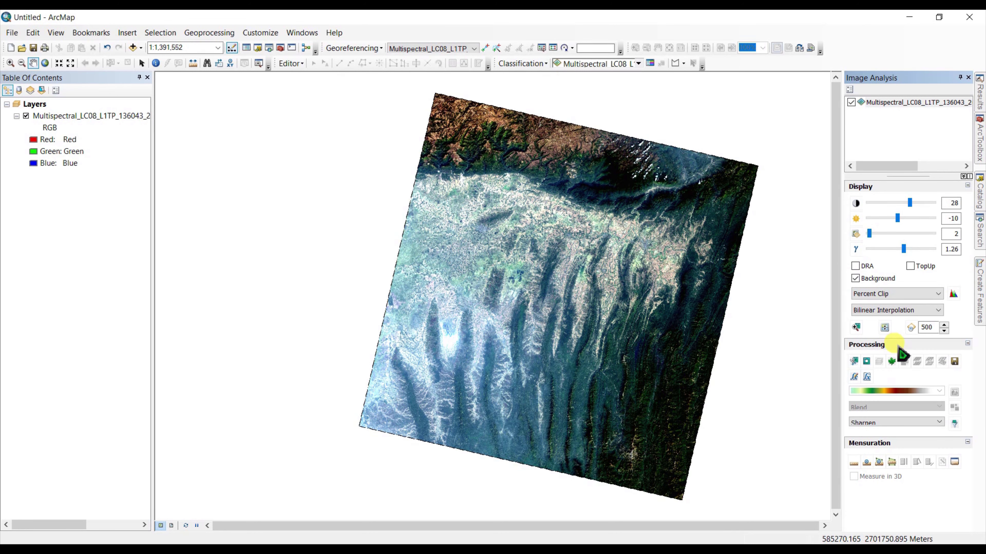
Step: Review the available stretch and resampling methods, and zoom the map to the raster's resolution
left_click(910, 296)
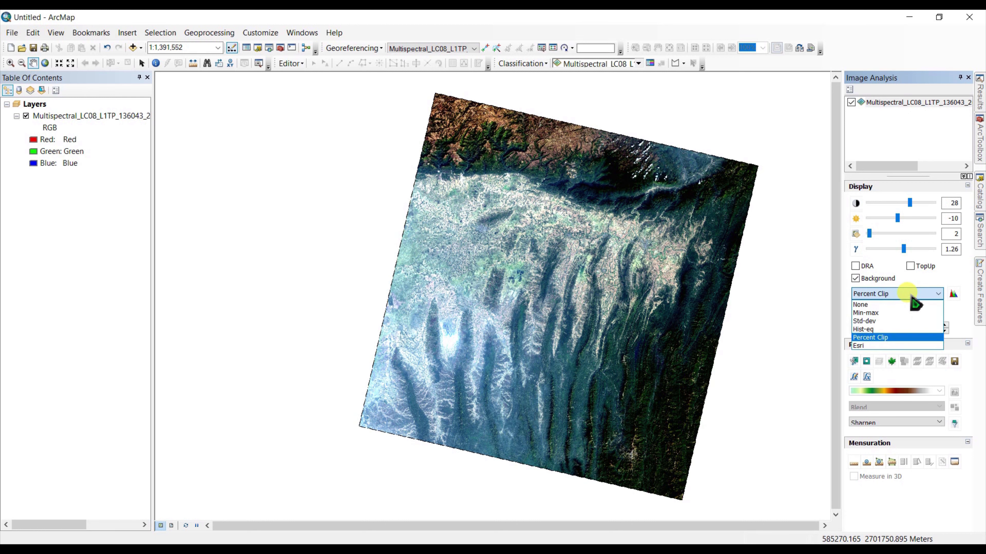
left_click(912, 298)
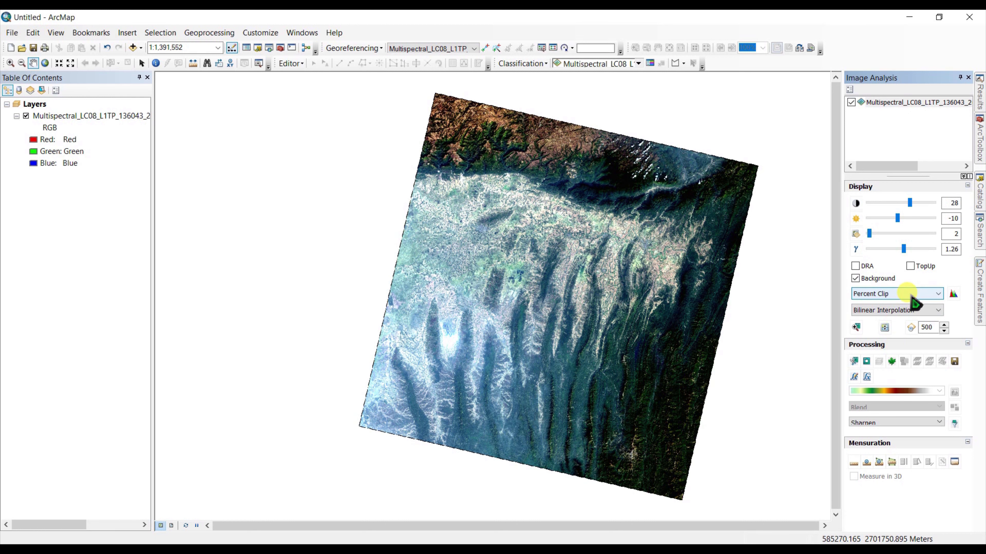
left_click(909, 311)
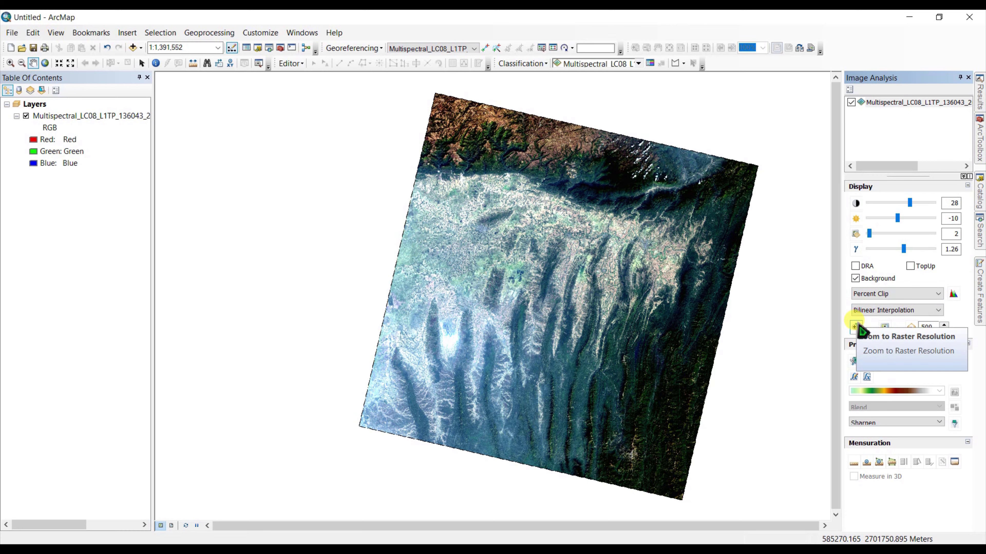
left_click(856, 327)
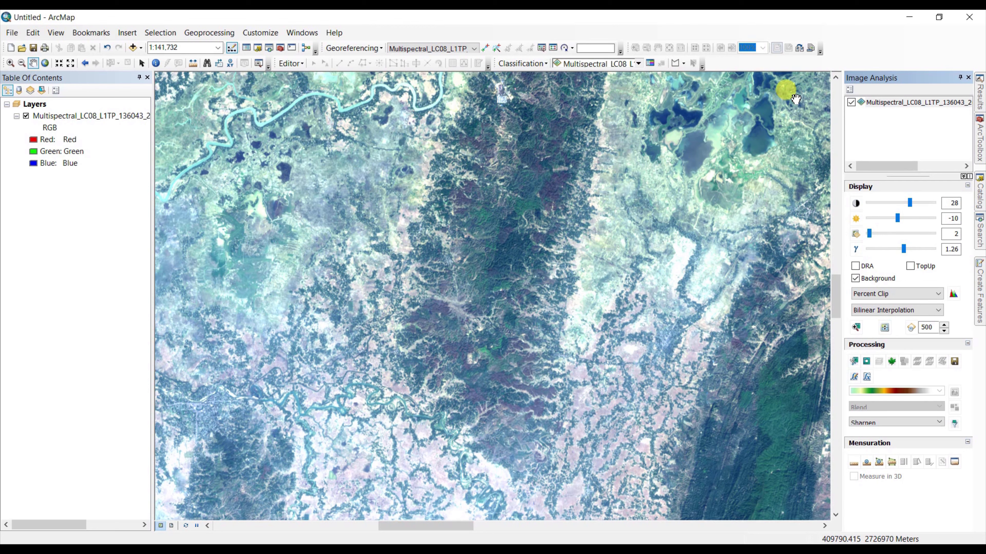
Step: Reset the layer's contrast, brightness and transparency to 0 and its gamma to 1.00
left_click(855, 203)
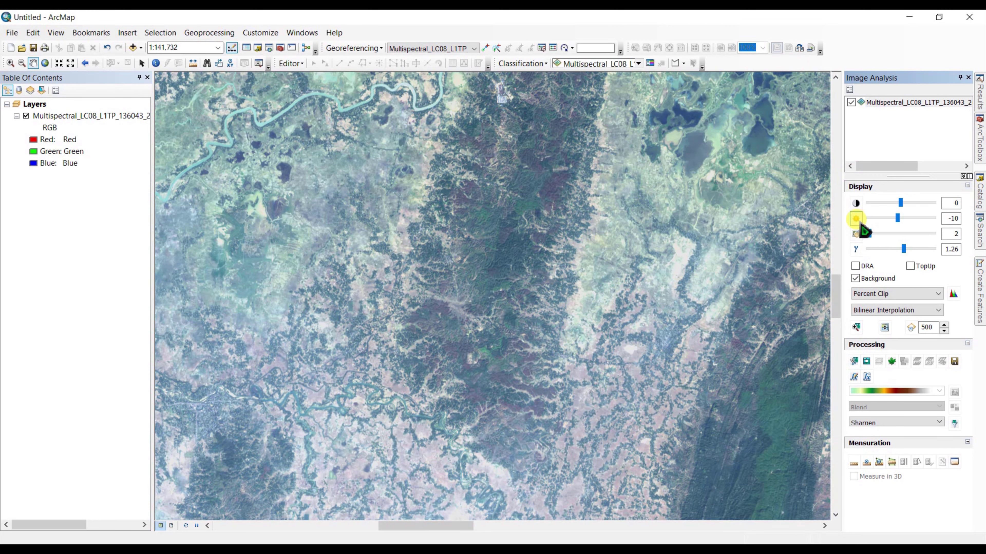
left_click(856, 219)
left_click(856, 234)
left_click(856, 249)
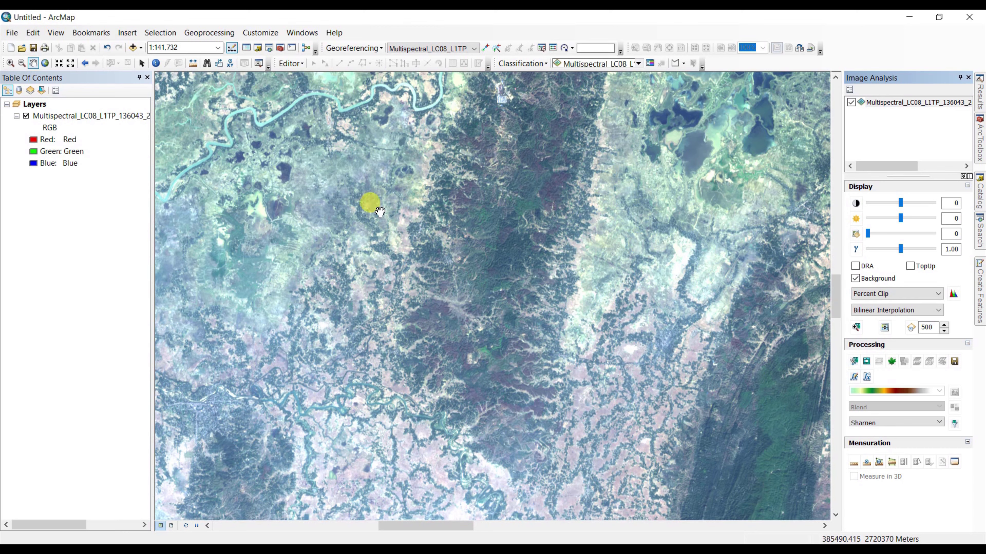
Step: Open the multispectral layer's properties and choose Percent Clip as the stretch type of the RGB composite
right_click(68, 121)
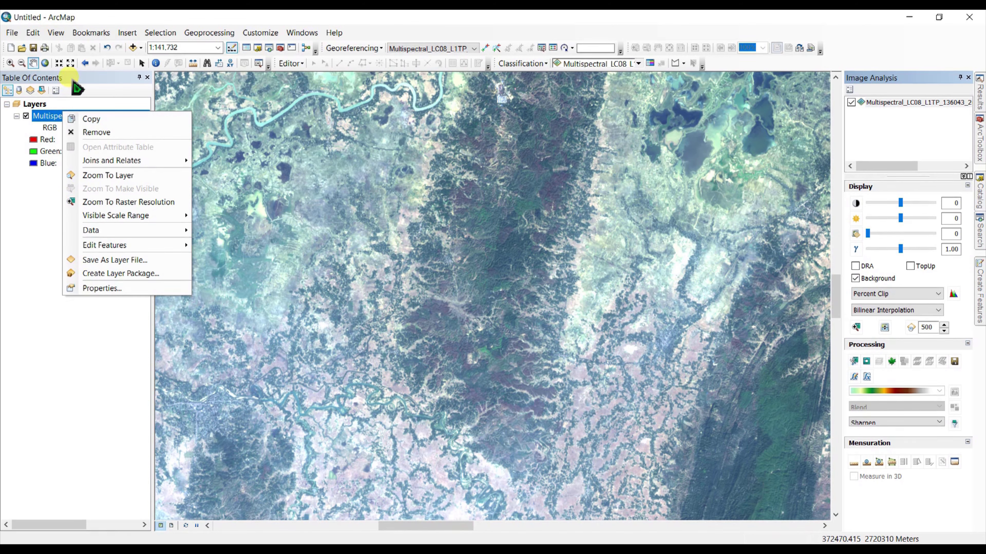
left_click(97, 288)
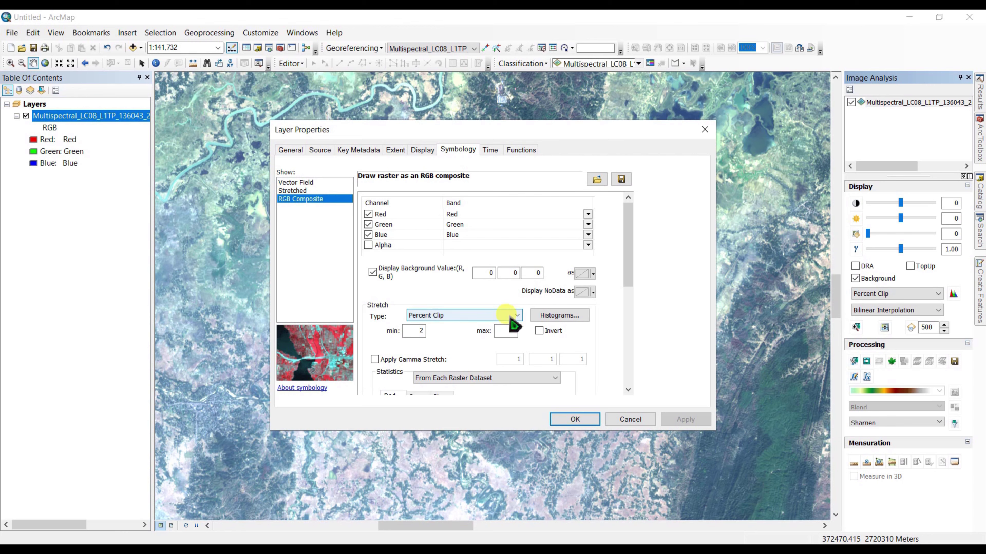
left_click(514, 325)
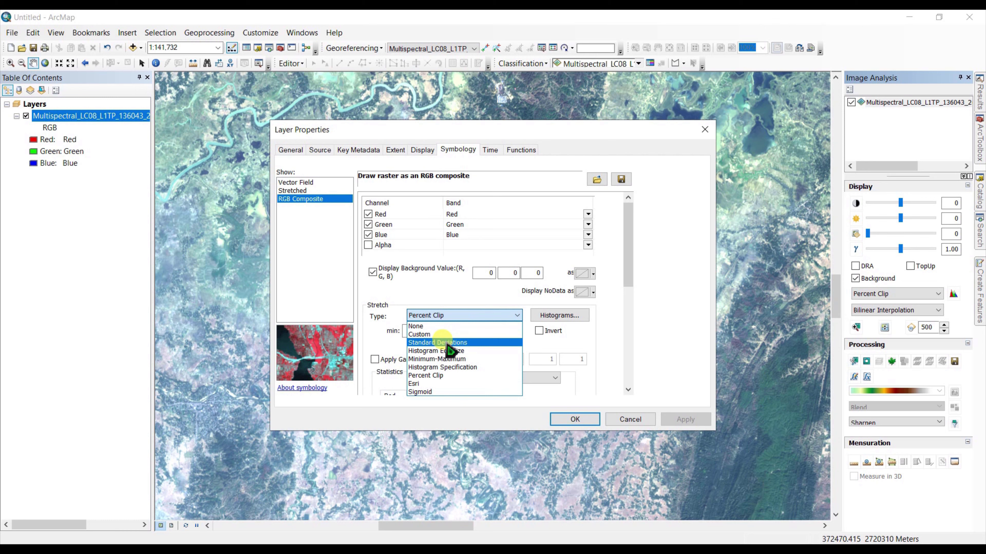
left_click(432, 376)
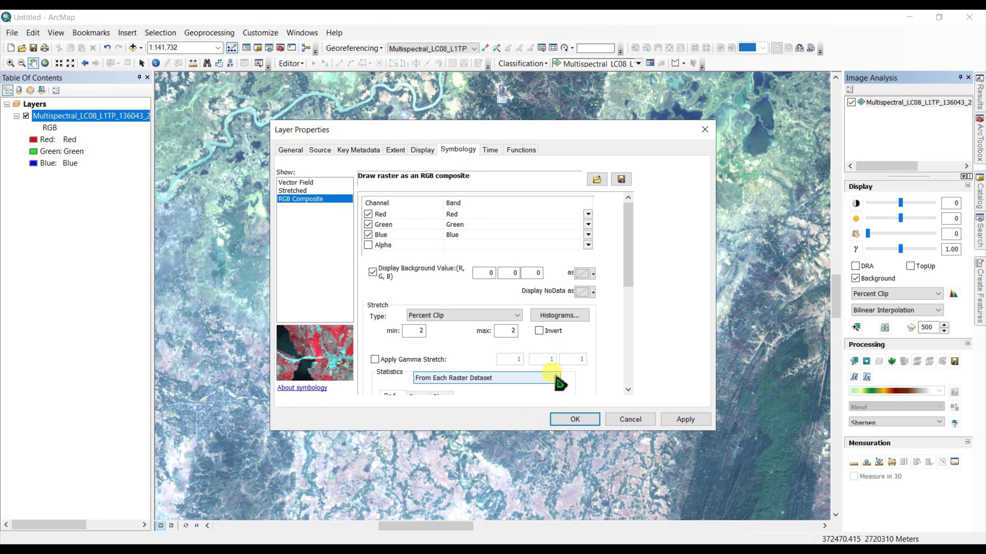
Step: Examine the stretch histograms of the red, green and blue bands, and accept the histogram dialog
left_click(557, 317)
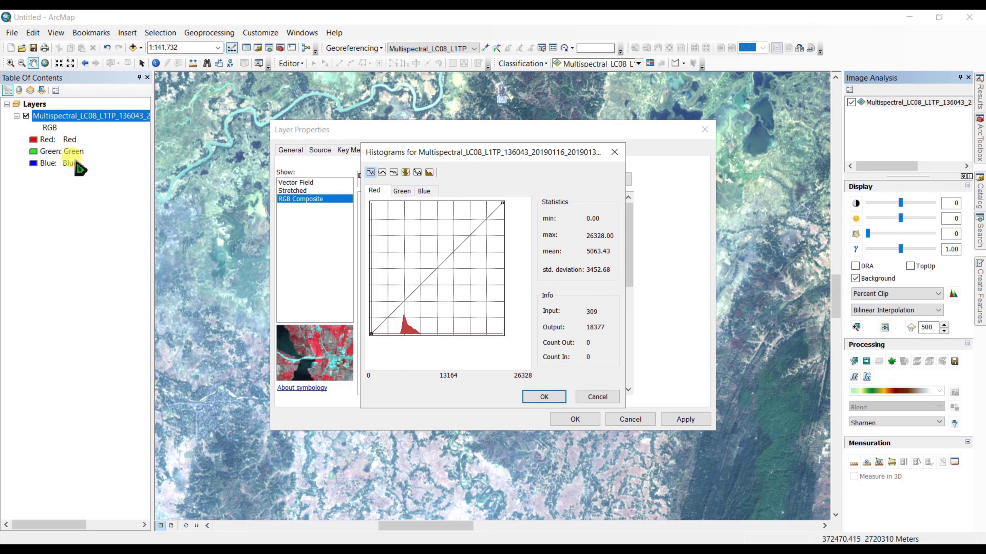
left_click(403, 193)
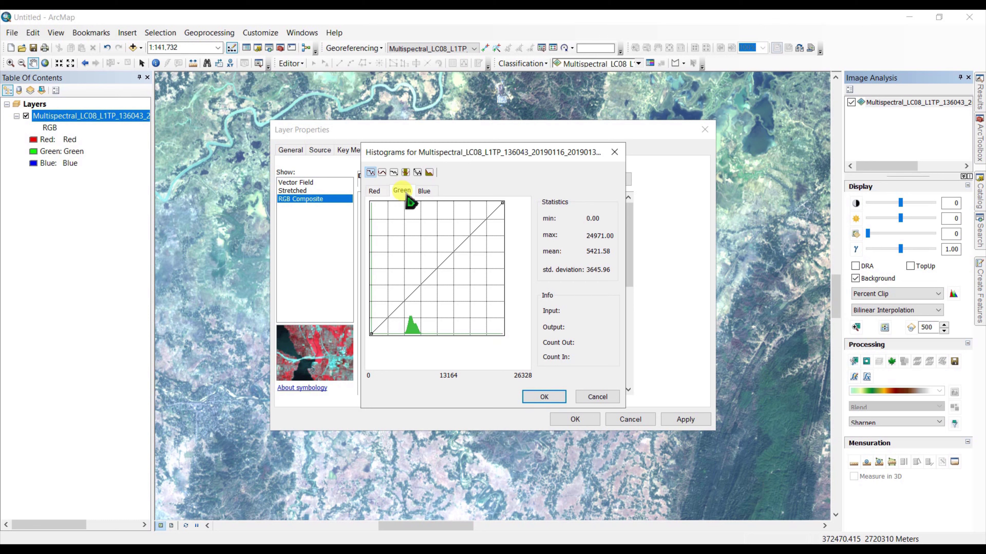
left_click(422, 193)
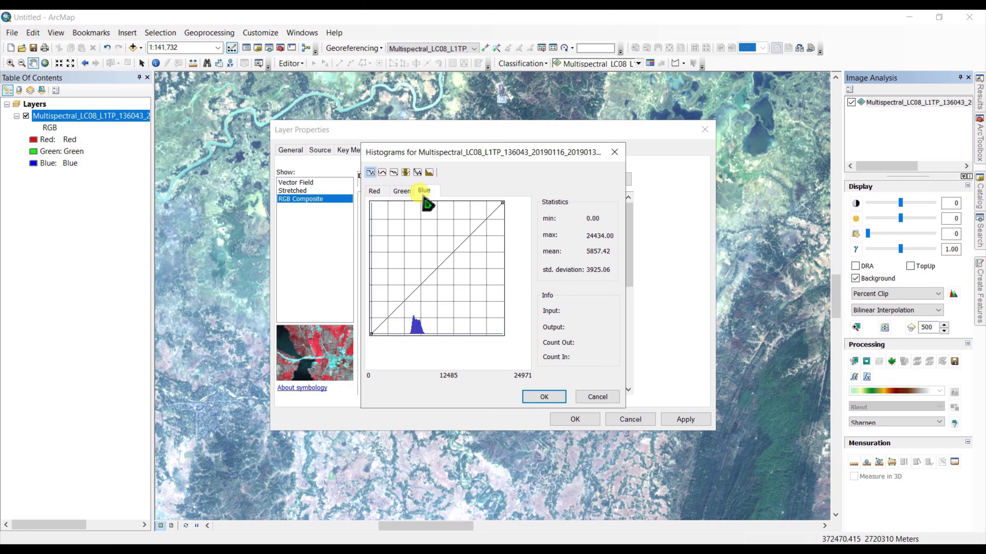
left_click(528, 397)
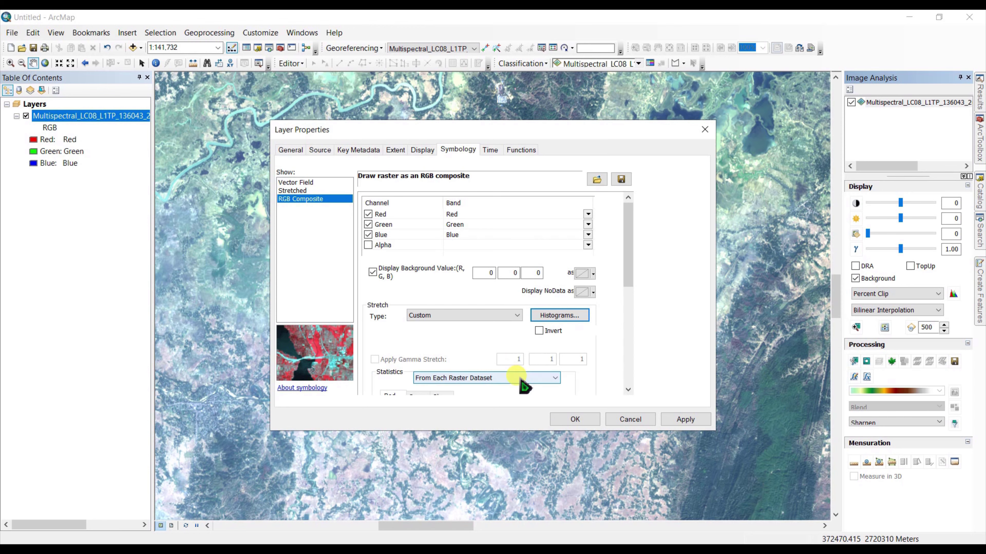
Step: Apply a Standard Deviations stretch with n 2.5 to the RGB composite and examine the red band's histogram
left_click(516, 315)
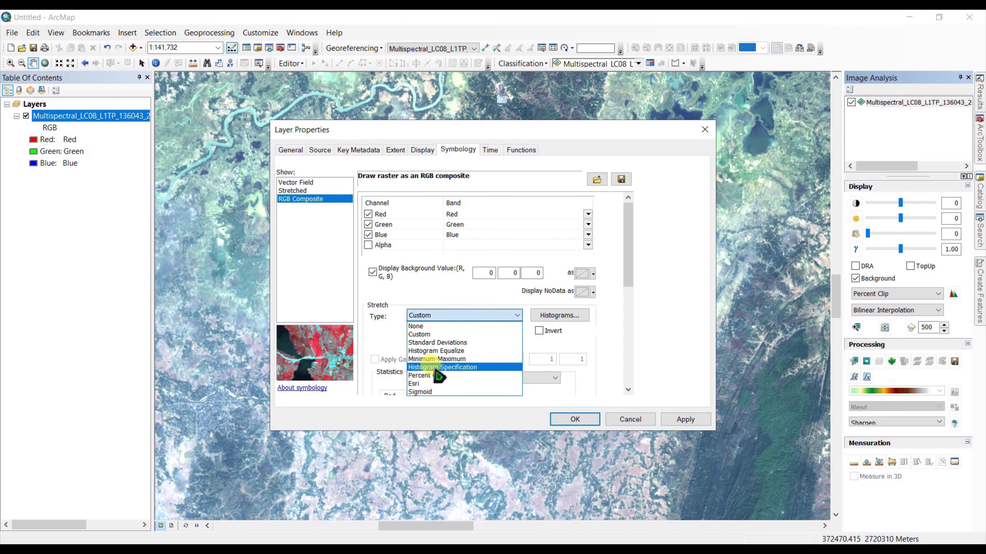
left_click(425, 343)
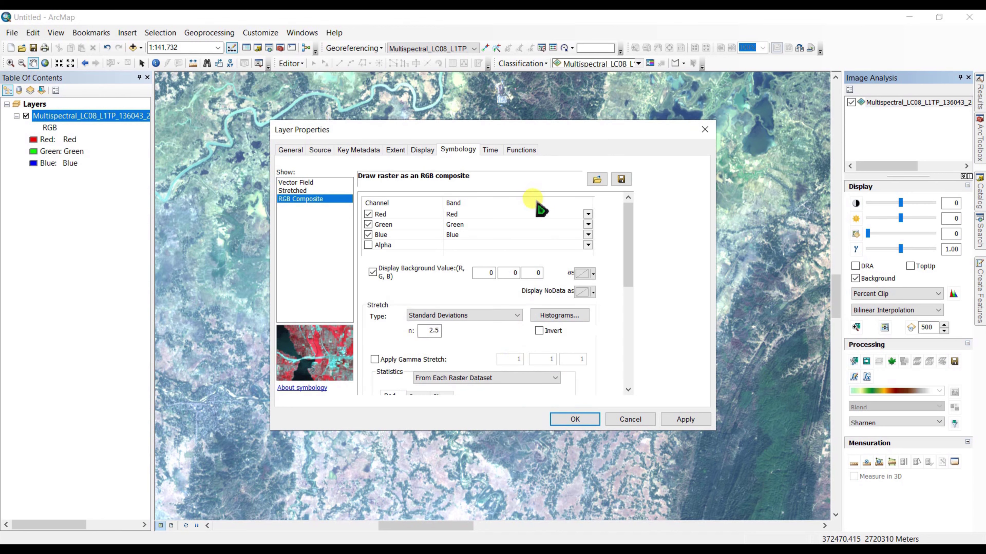
left_click_drag(382, 177, 255, 175)
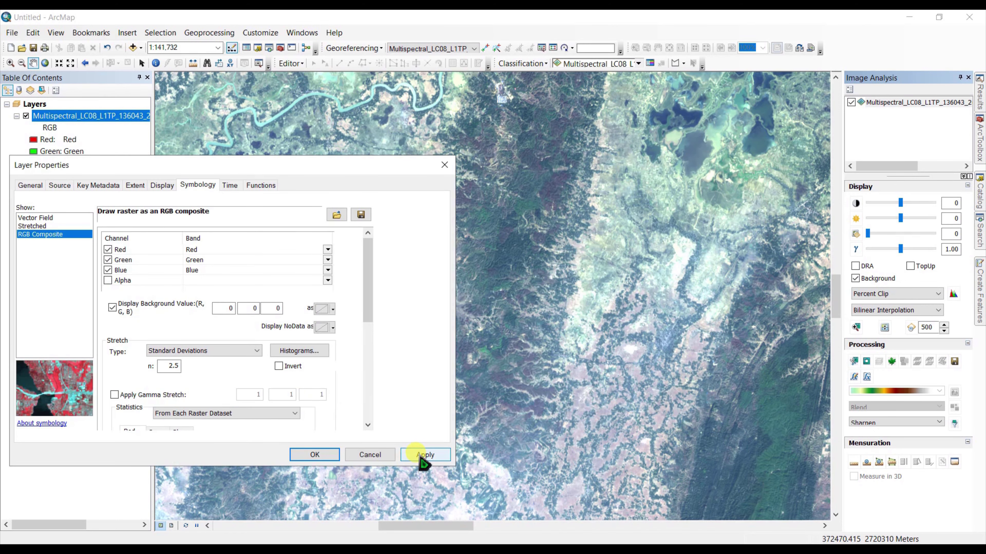
left_click(422, 456)
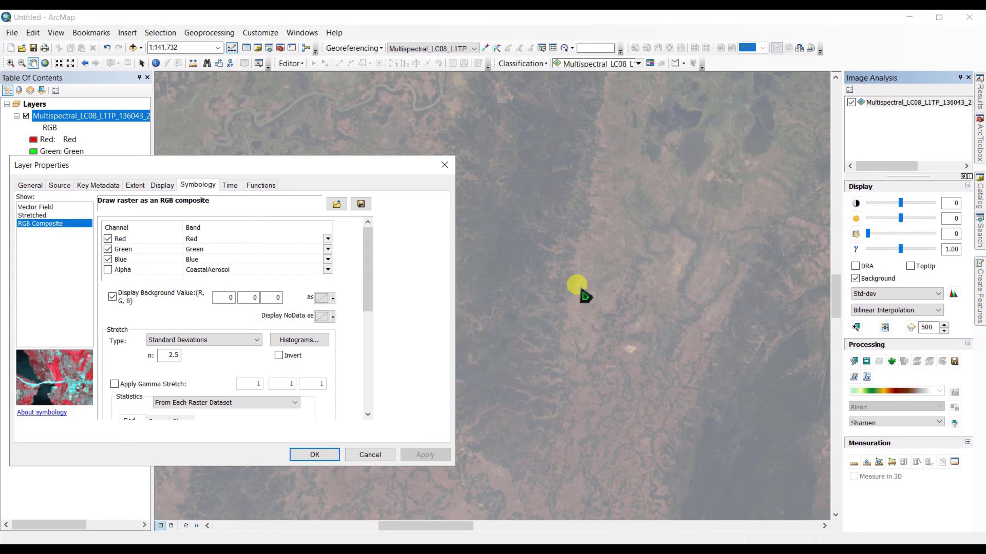
left_click(298, 340)
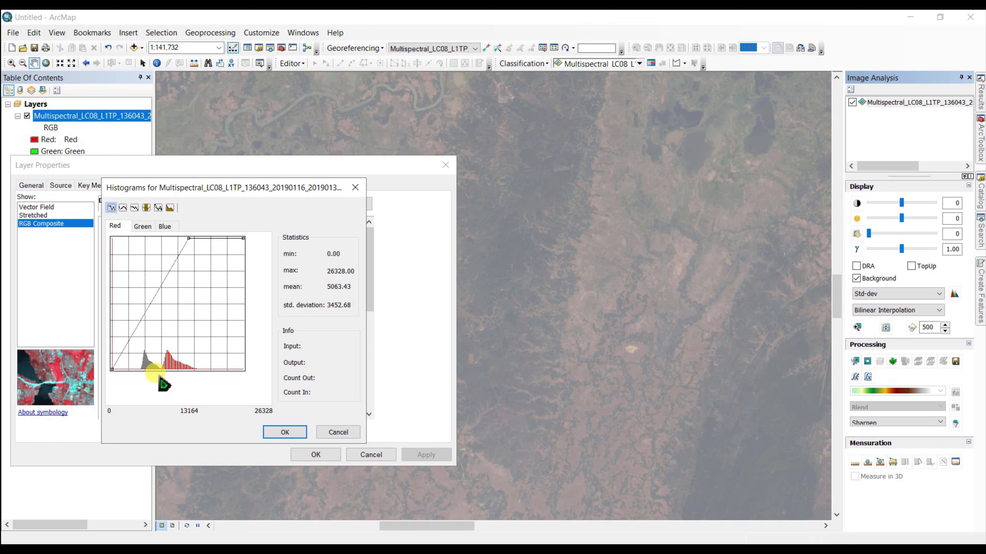
left_click(285, 432)
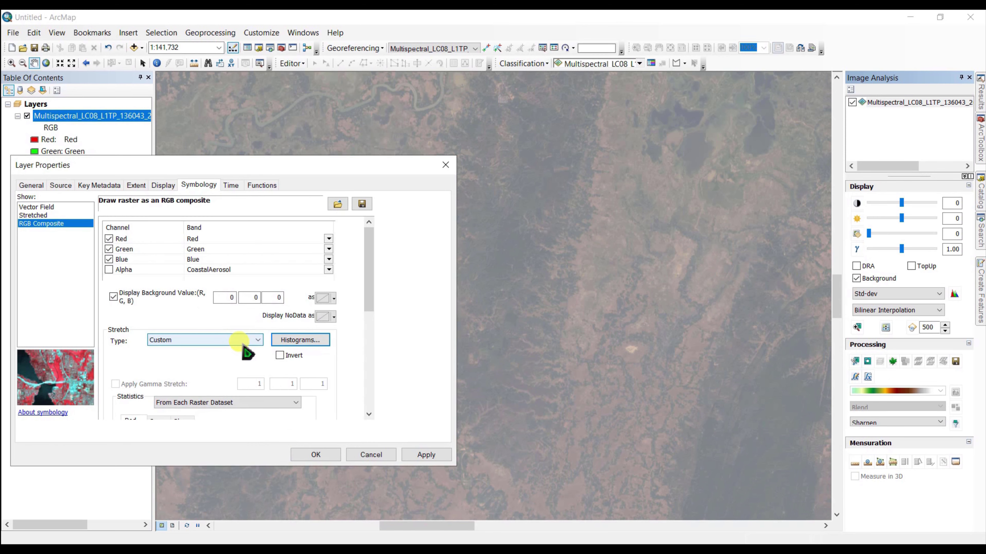
Step: Apply a Percent Clip stretch with min 2 and max 2 to the RGB composite and accept the layer properties
left_click(252, 342)
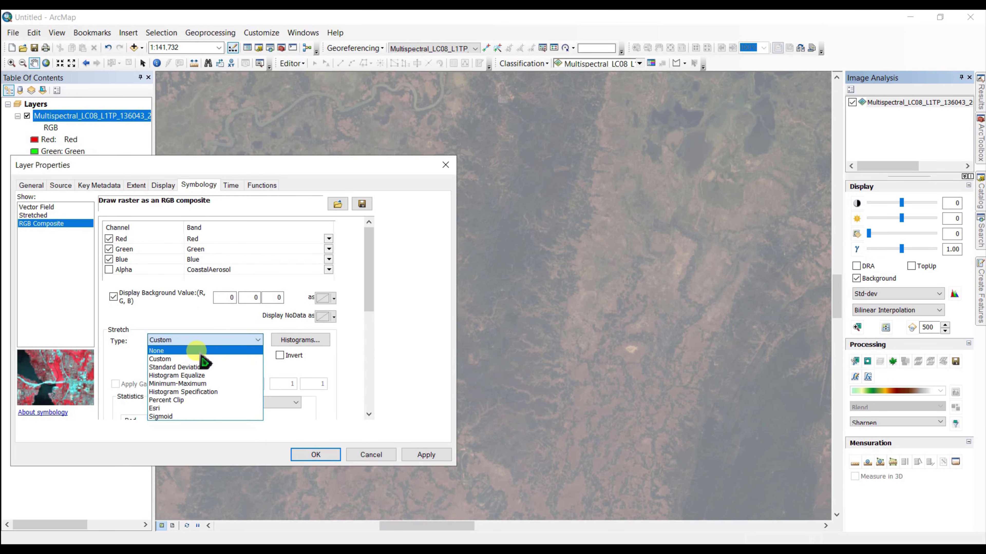
left_click(181, 400)
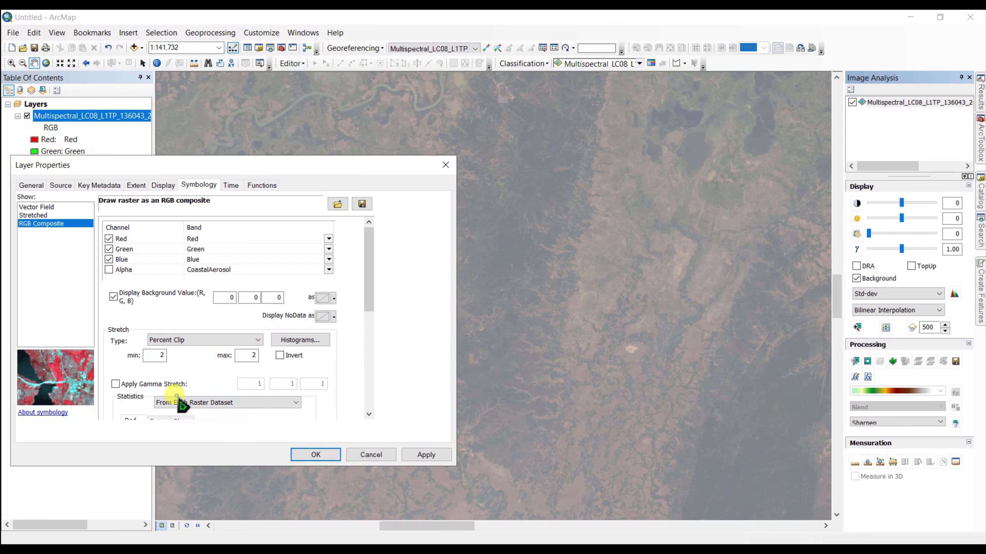
left_click(412, 454)
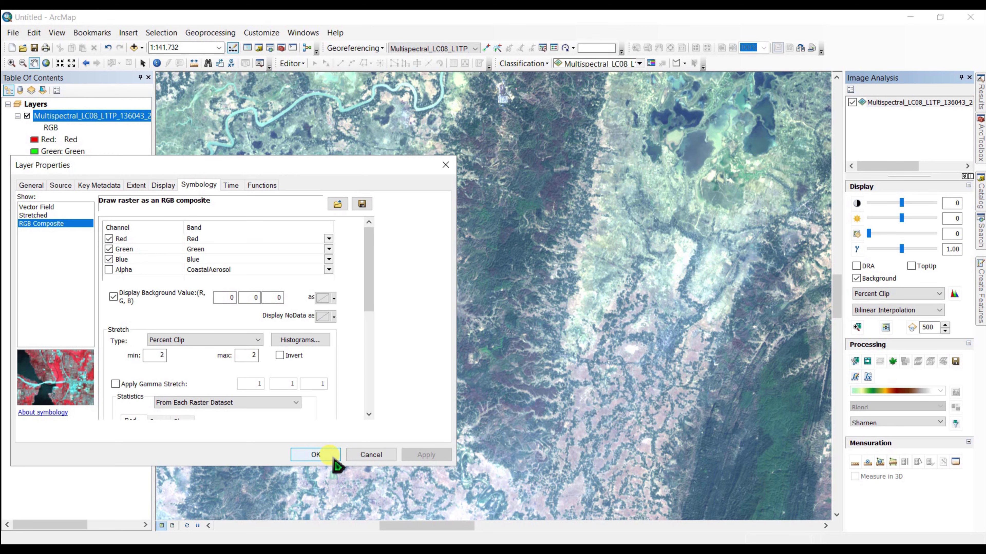
left_click(332, 459)
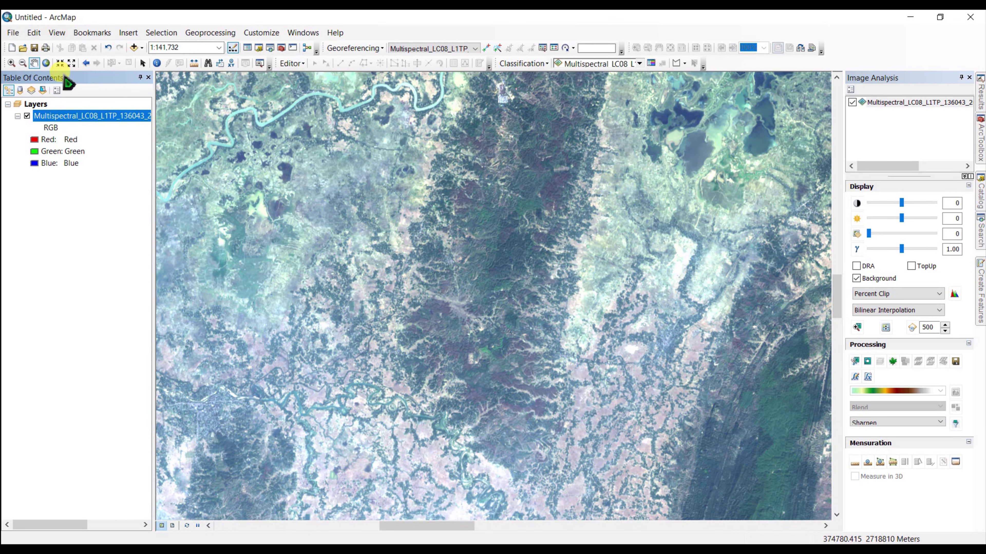
Step: Show the whole image at full extent and open the Interactive Stretch window for the multispectral layer
left_click(46, 64)
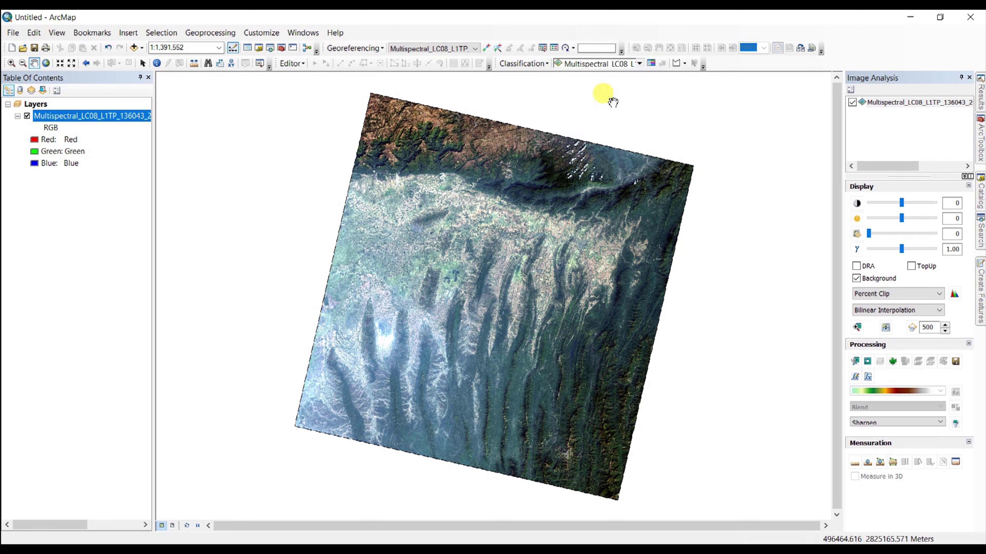
left_click(981, 93)
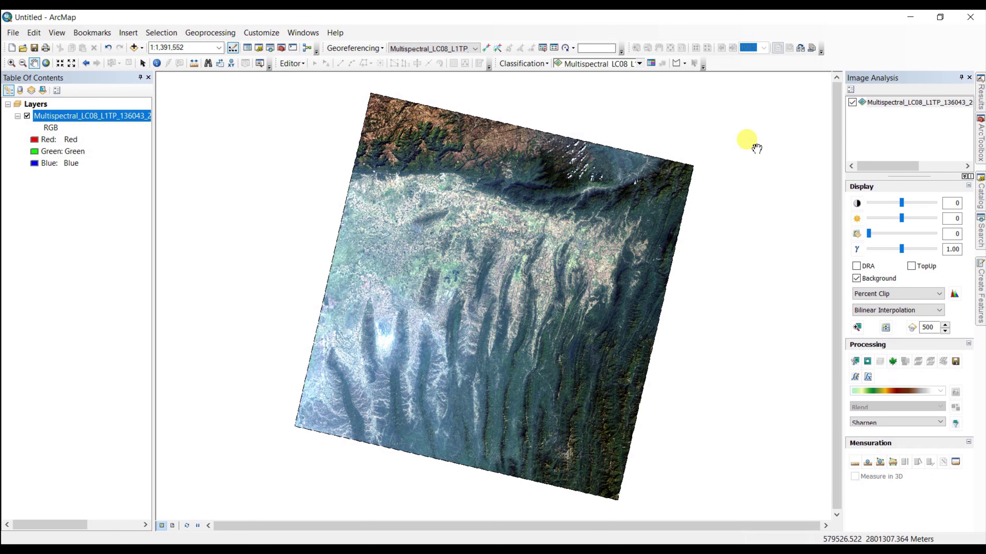
left_click(890, 103)
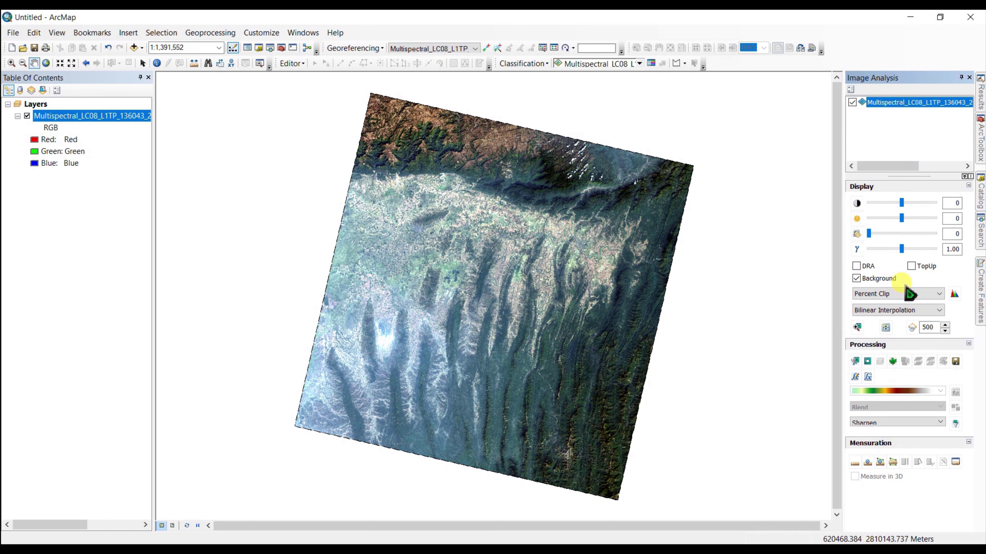
left_click(905, 299)
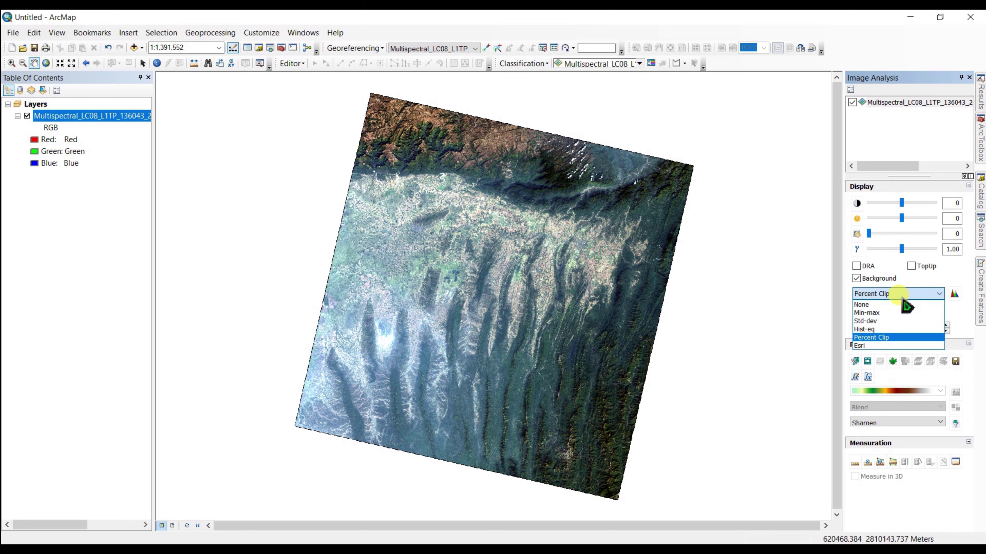
left_click(953, 294)
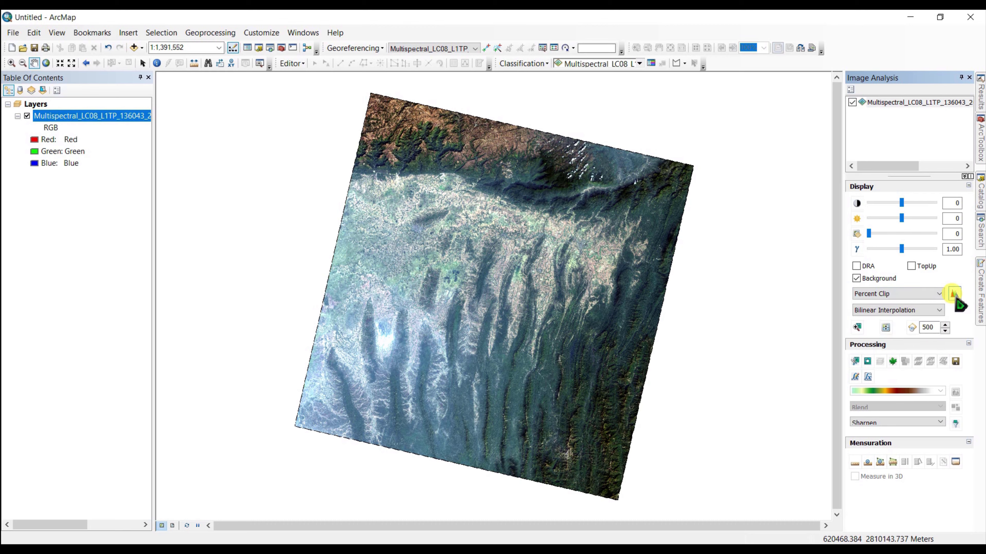
left_click(954, 294)
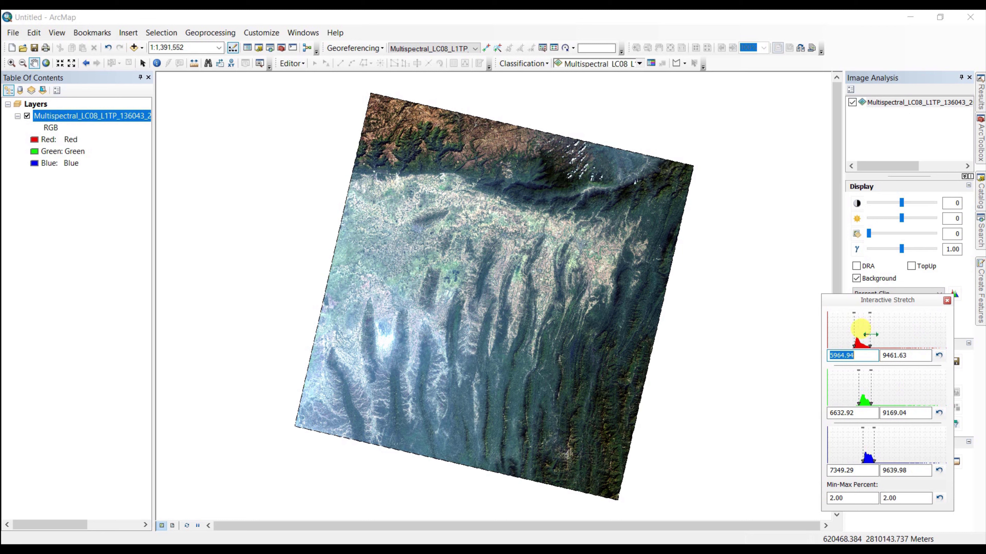
Step: Try narrowing the red band's stretch range to 6268.57–7750.23, reset it and close the interactive stretch
left_click(854, 329)
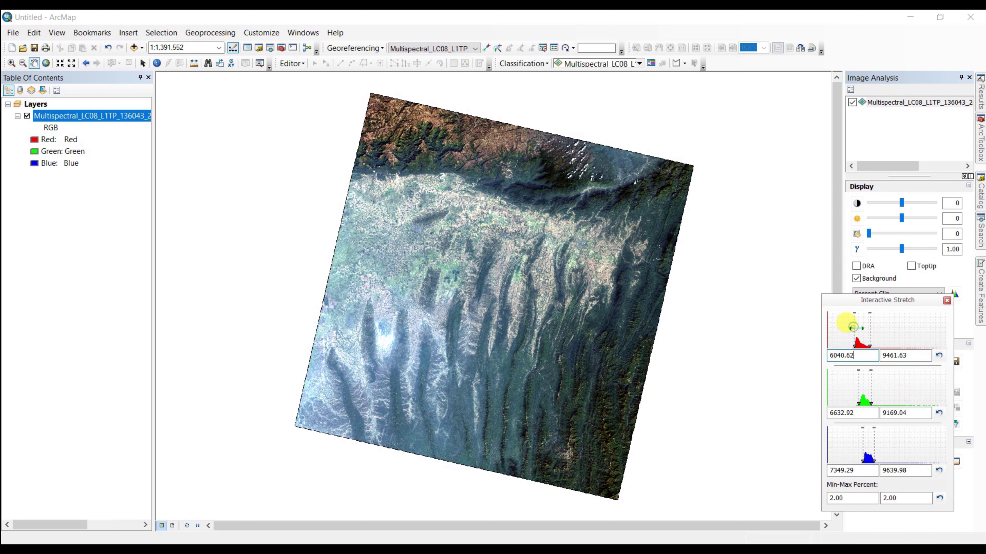
left_click_drag(854, 328, 862, 332)
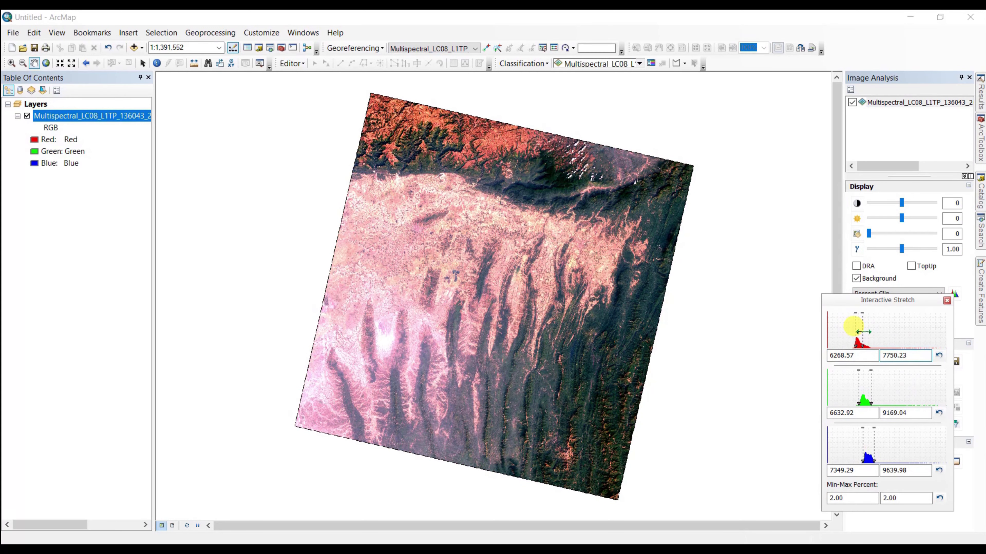
left_click(940, 357)
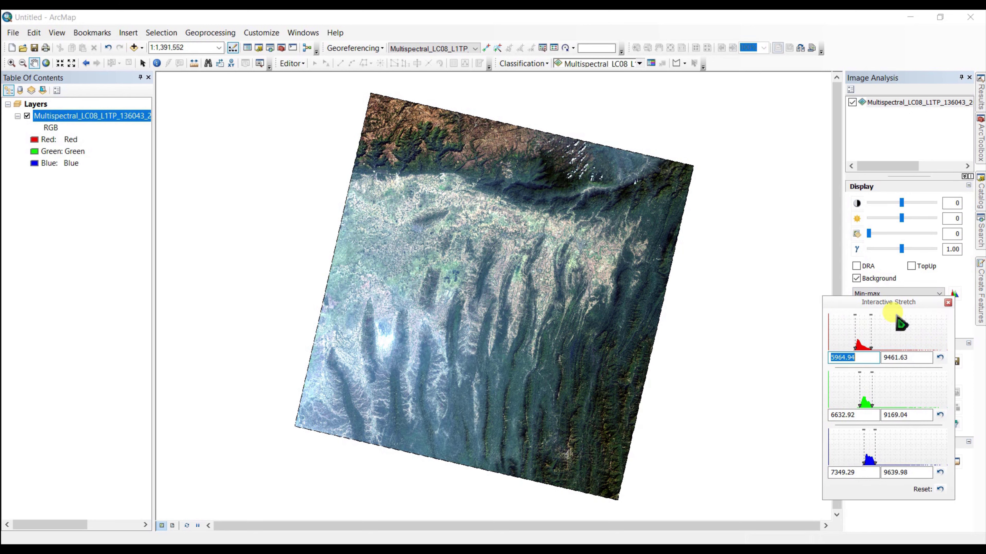
left_click(939, 297)
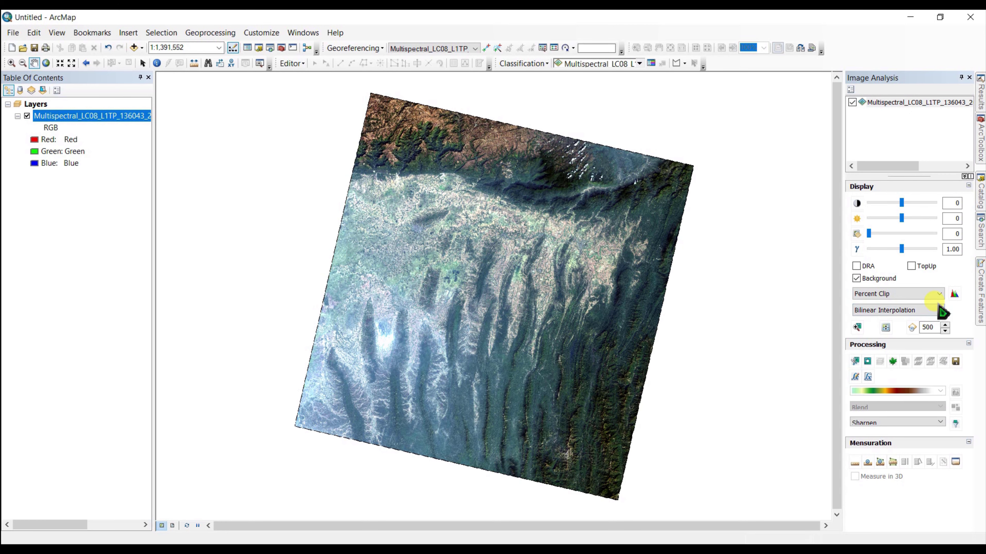
Step: Try the Min-max stretch, inspecting its band histograms interactively, and return the layer to the Percent Clip stretch
left_click(938, 294)
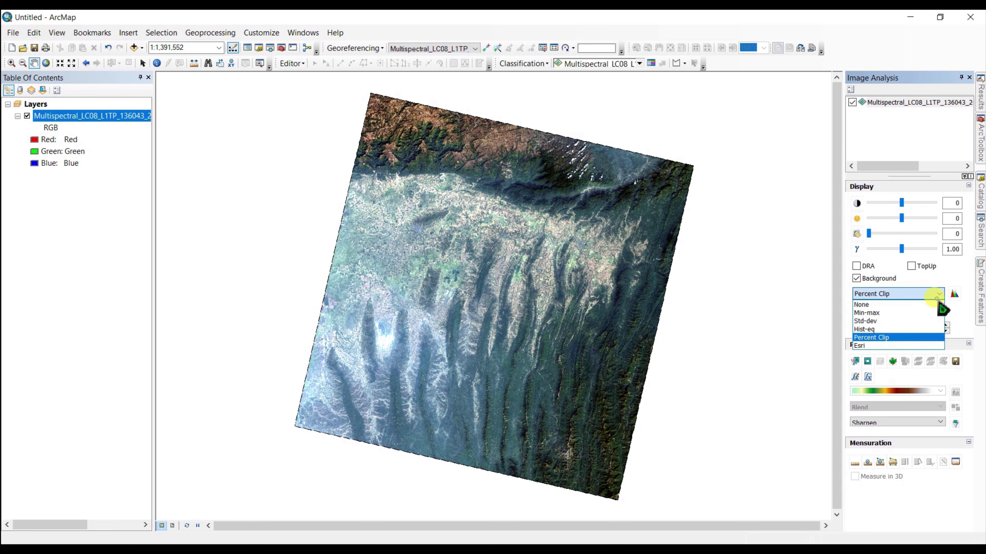
left_click(878, 313)
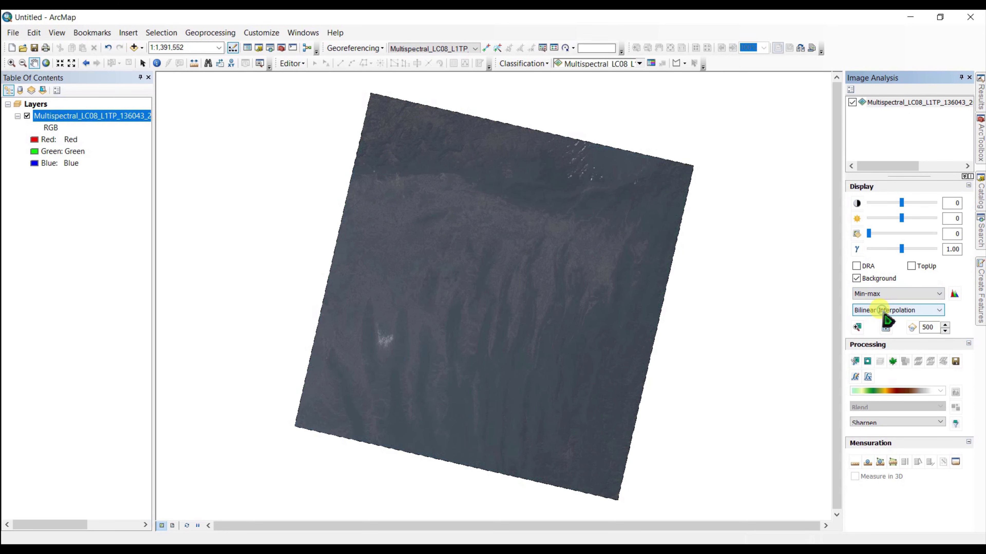
left_click(954, 295)
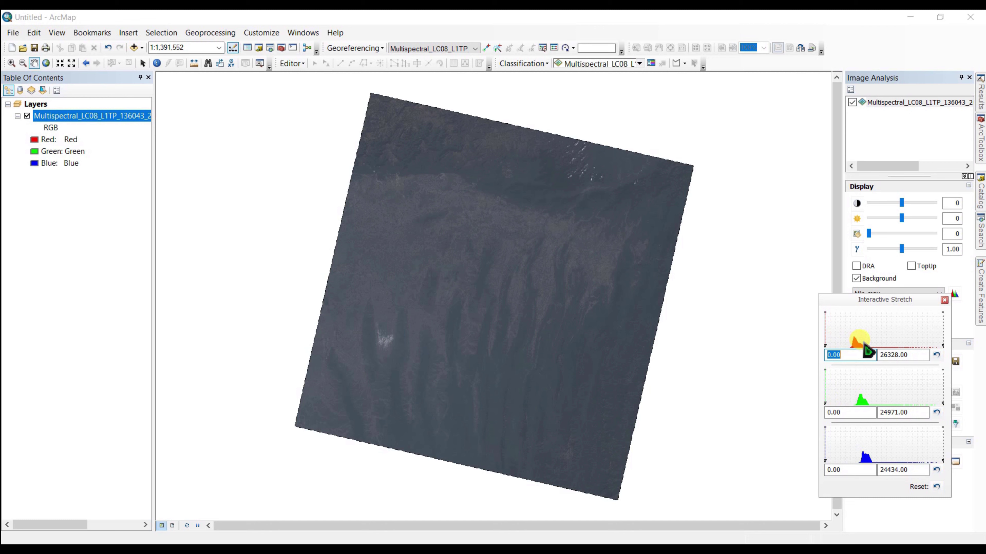
left_click(944, 300)
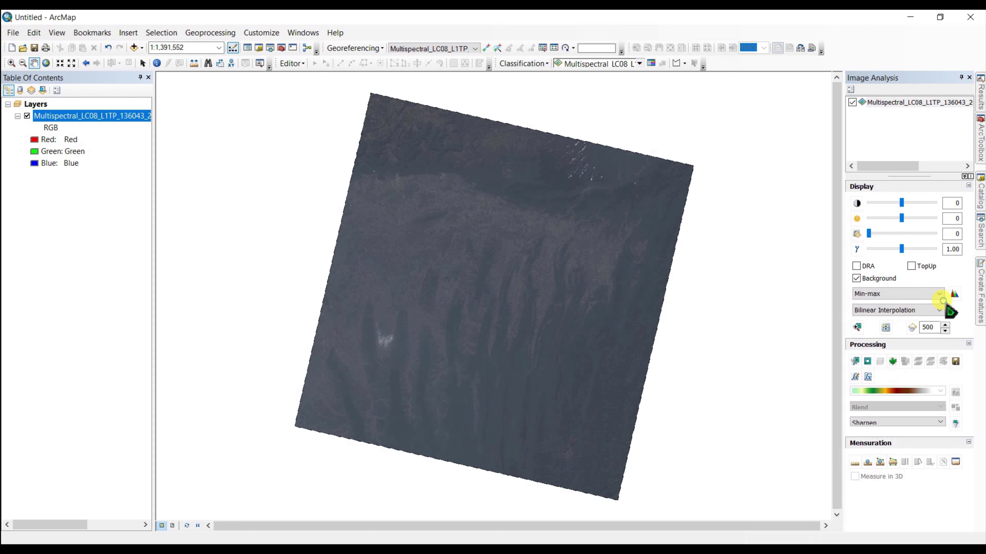
left_click(913, 294)
left_click(886, 338)
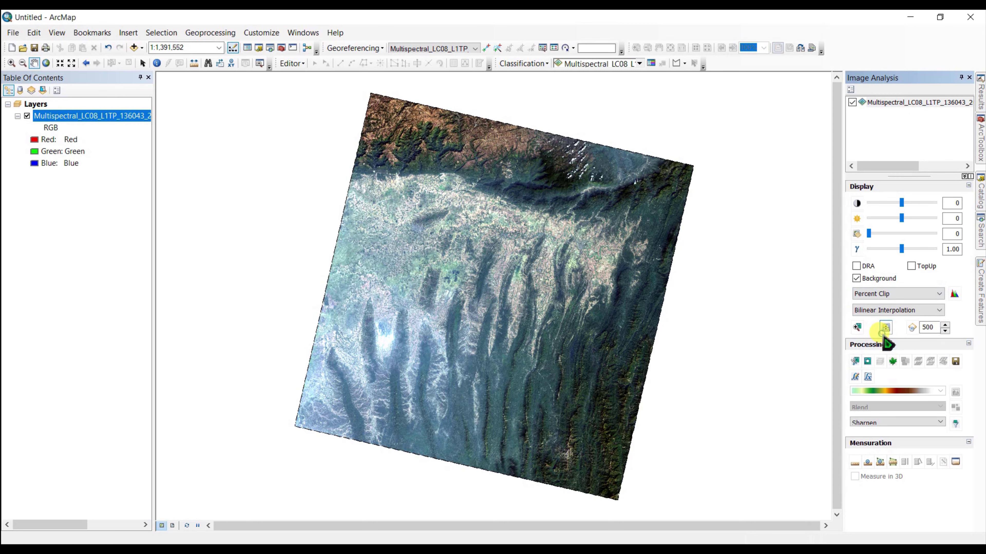